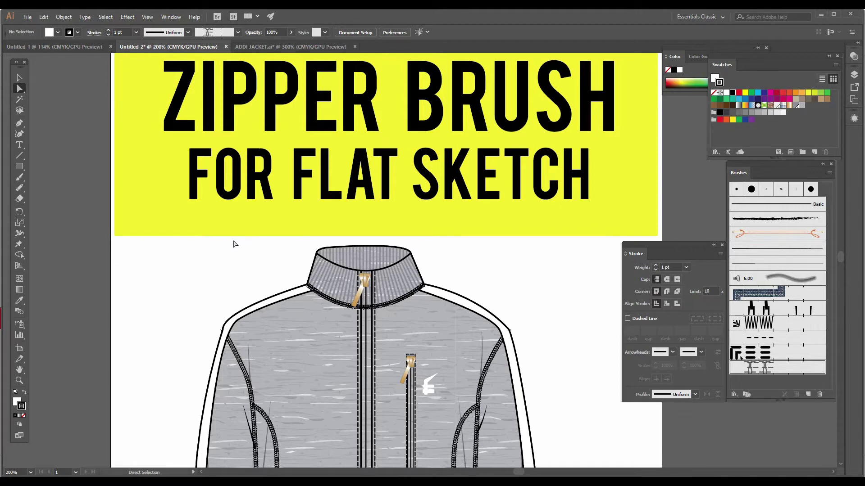
# Zoom in on the jacket collar and draw a small upright rectangle beside it.
pyautogui.click(19, 166)
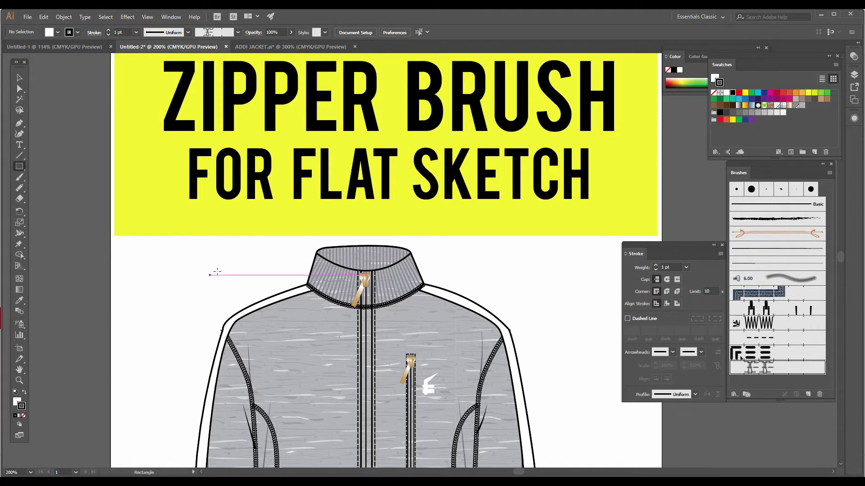
pyautogui.press('z')
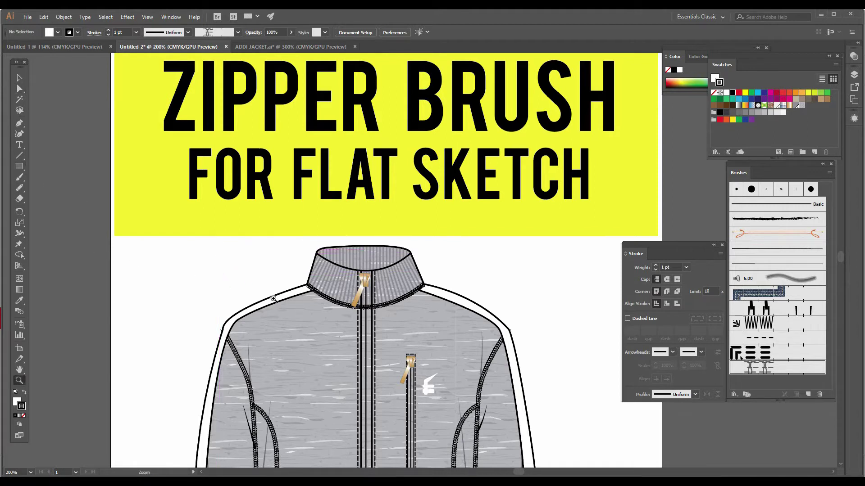
pyautogui.click(312, 280)
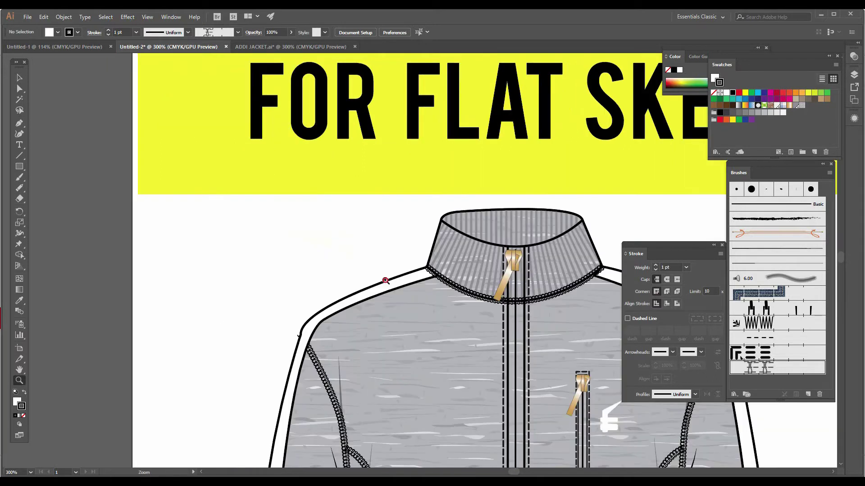
pyautogui.click(388, 279)
pyautogui.click(421, 248)
pyautogui.click(436, 222)
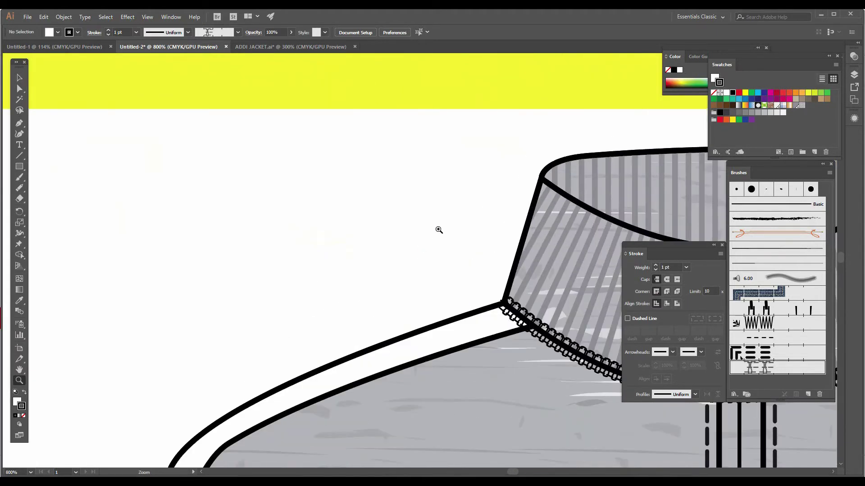
pyautogui.moveTo(440, 230); pyautogui.dragTo(286, 212)
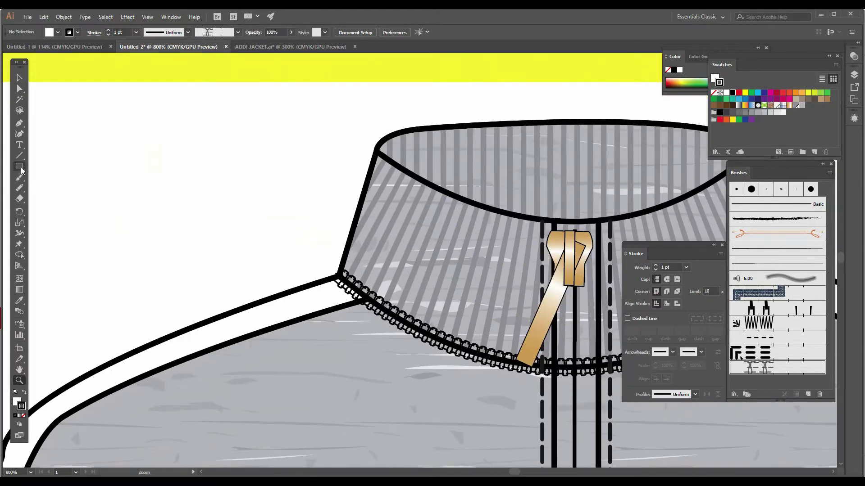
pyautogui.press('m')
pyautogui.moveTo(161, 133); pyautogui.dragTo(169, 154)
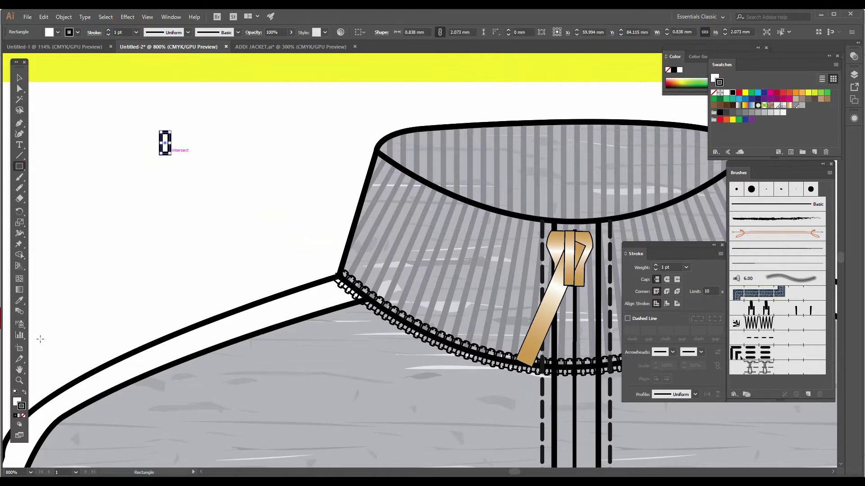
# Fill the rectangle with black 000000 and set its stroke to None.
pyautogui.click(17, 401)
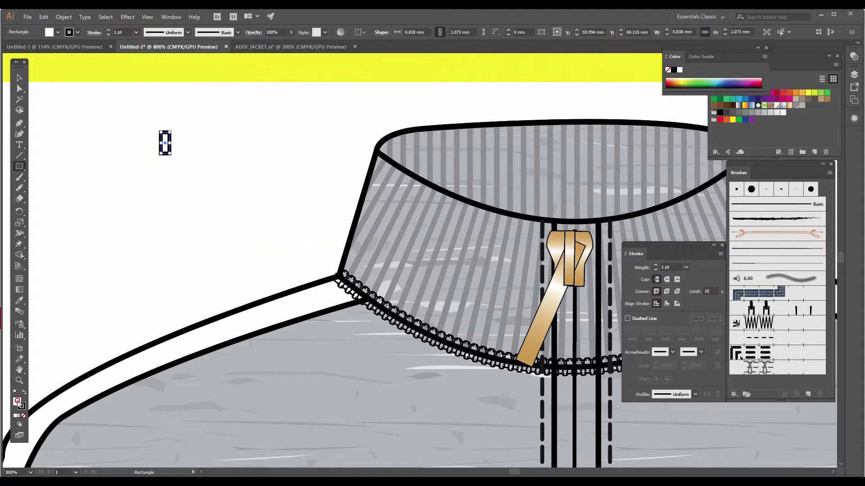
pyautogui.doubleClick(17, 402)
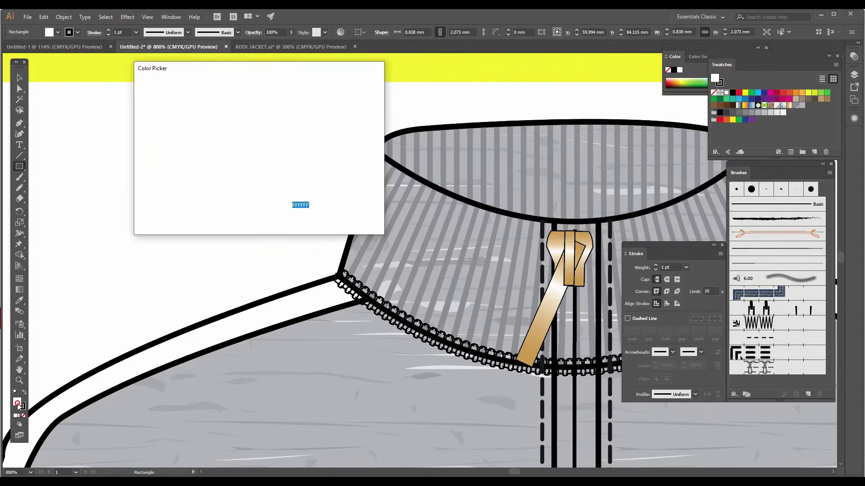
pyautogui.moveTo(178, 195); pyautogui.dragTo(142, 208)
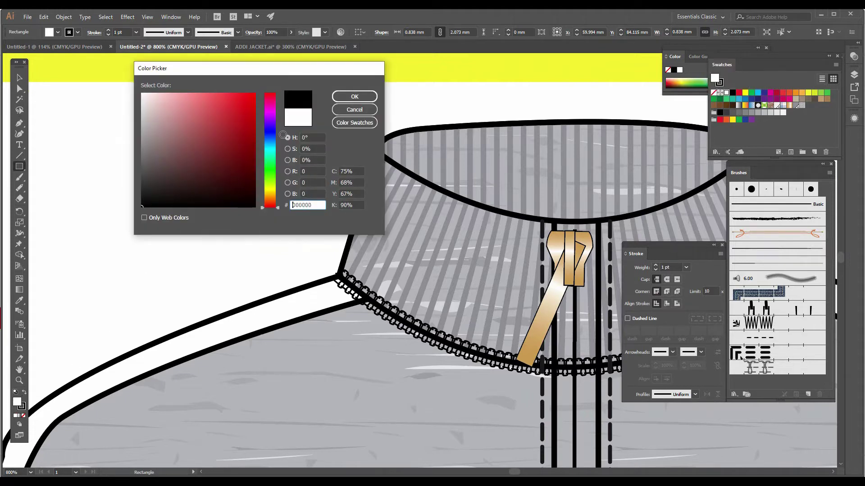
pyautogui.click(335, 98)
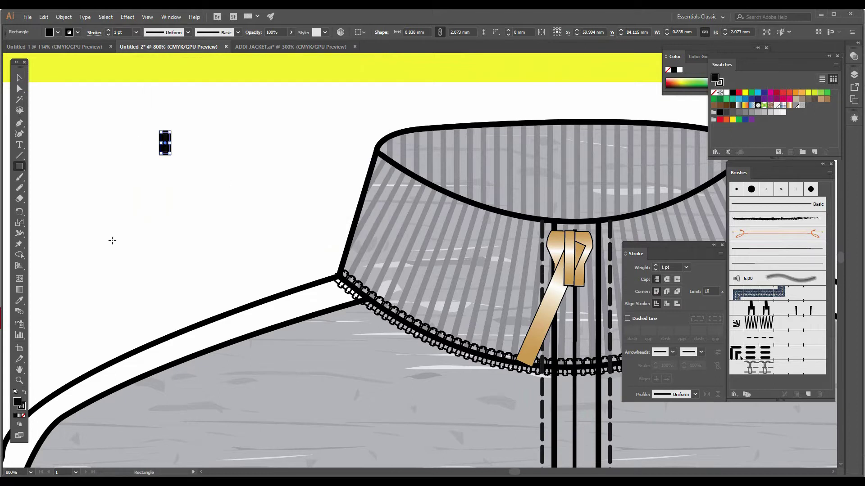
pyautogui.click(21, 407)
pyautogui.click(24, 415)
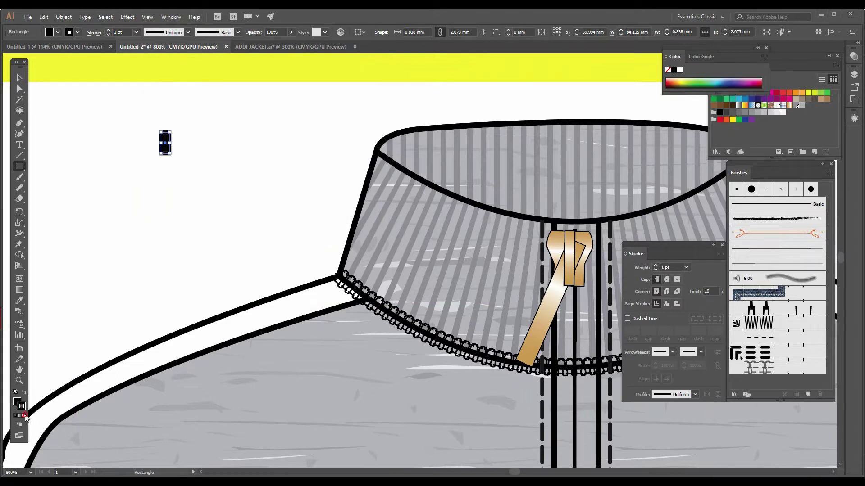
# Alt-drag a copy of the rectangle slightly down and to the right of the original.
pyautogui.press('v')
pyautogui.click(100, 161)
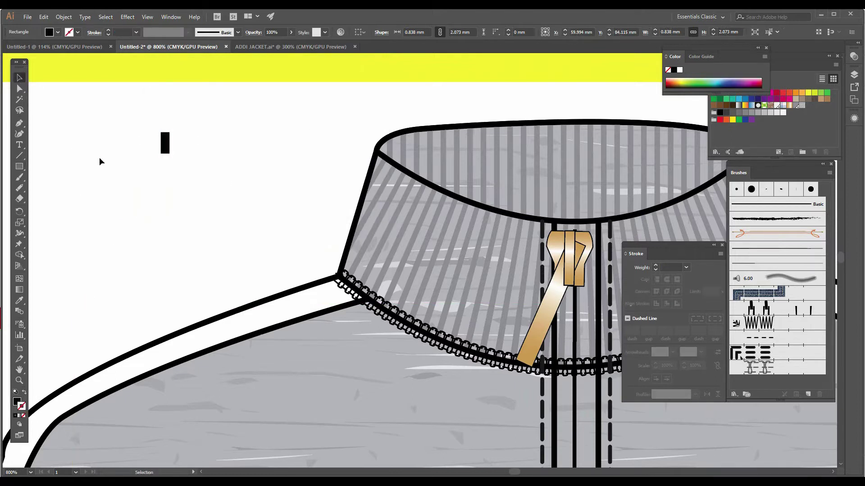
pyautogui.moveTo(166, 146); pyautogui.dragTo(177, 154)
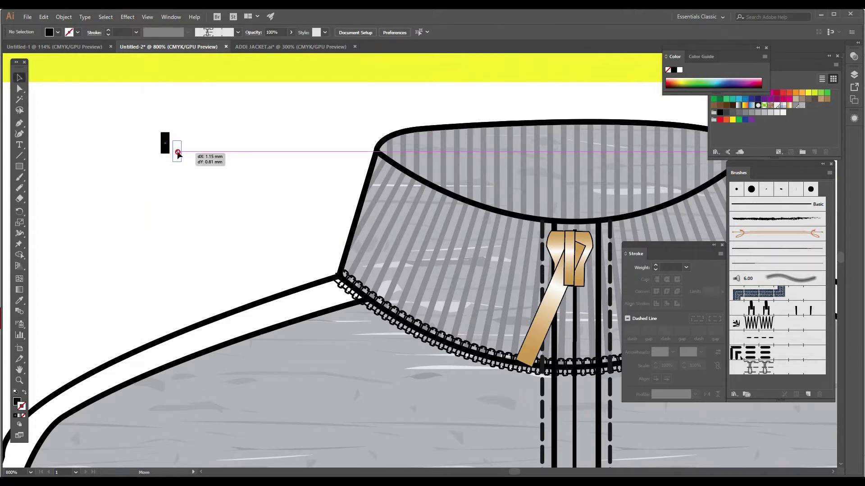
pyautogui.moveTo(178, 154); pyautogui.dragTo(177, 154)
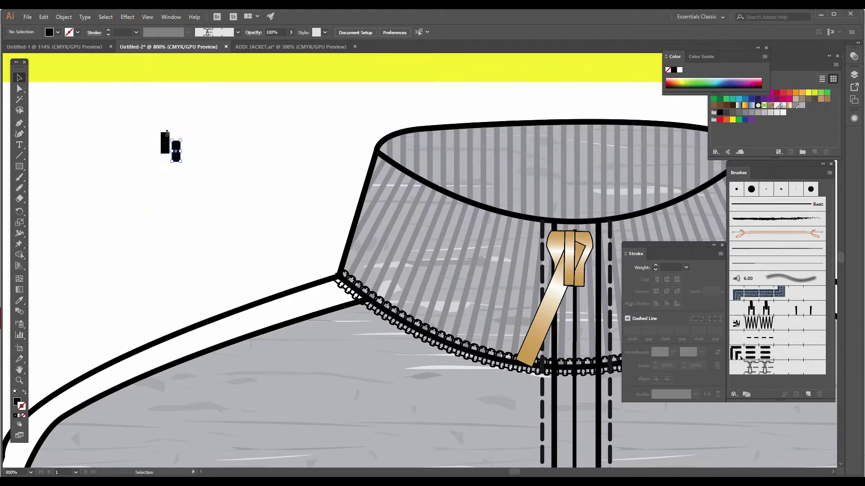
# Zoom in to 2400% on the two rectangles.
pyautogui.keyDown('ctrl'); pyautogui.click(234, 144); pyautogui.keyUp('ctrl')
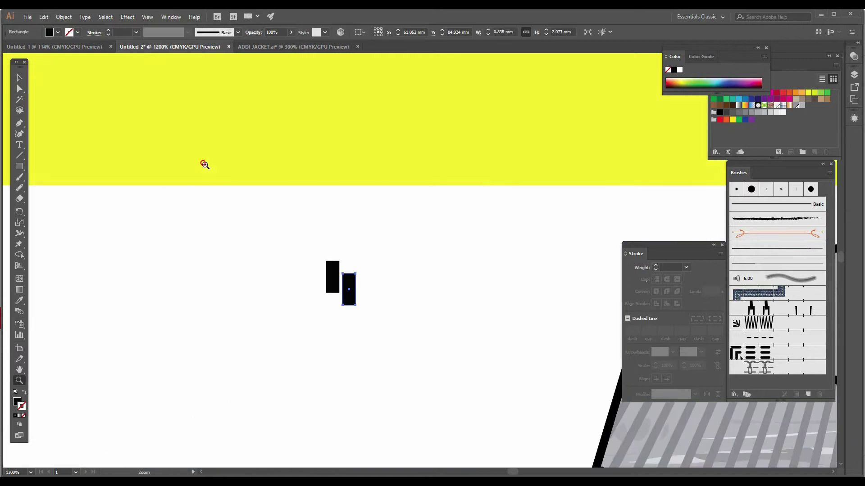
pyautogui.keyDown('ctrl'); pyautogui.click(517, 380); pyautogui.keyUp('ctrl')
pyautogui.keyDown('ctrl'); pyautogui.click(239, 197); pyautogui.keyUp('ctrl')
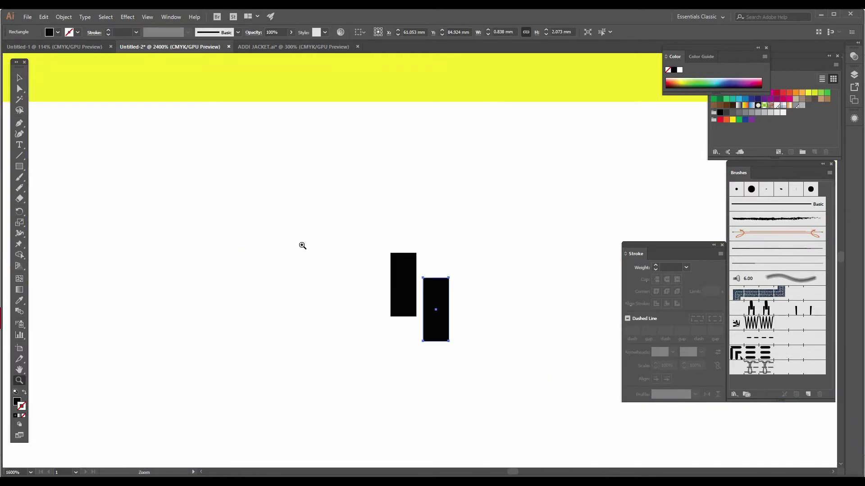
pyautogui.moveTo(445, 294); pyautogui.dragTo(253, 206)
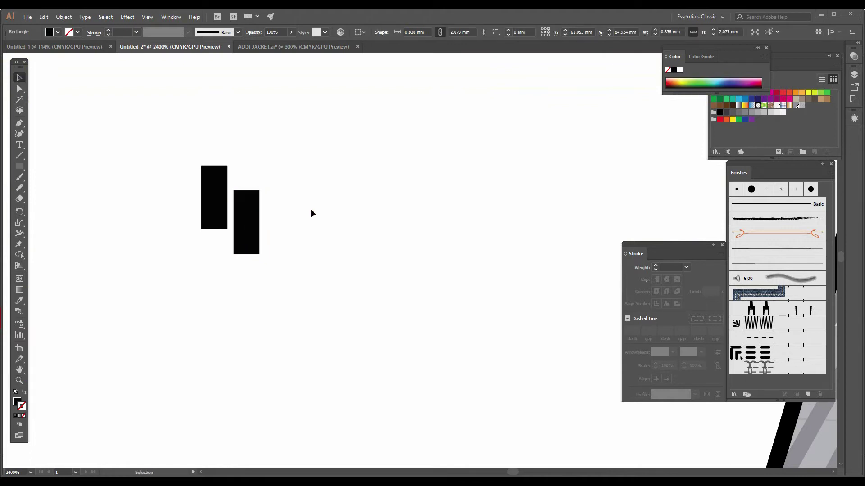
# Draw a box enclosing both black rectangles and remove its fill.
pyautogui.click(146, 170)
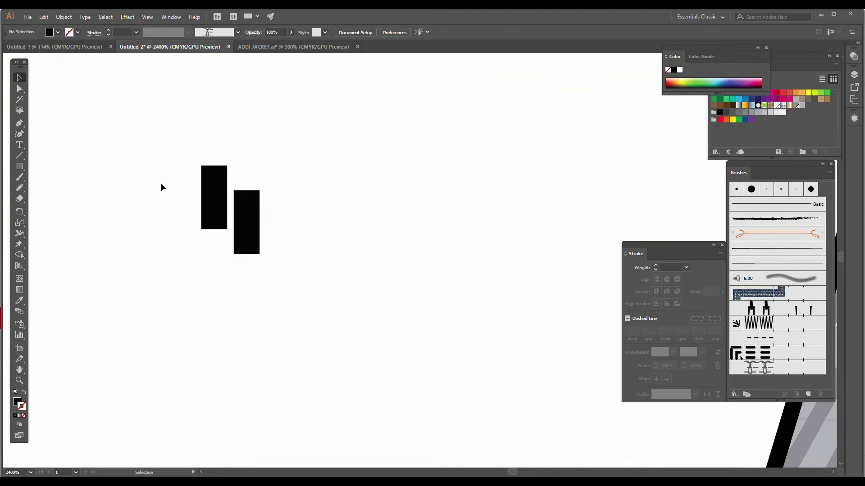
pyautogui.click(21, 168)
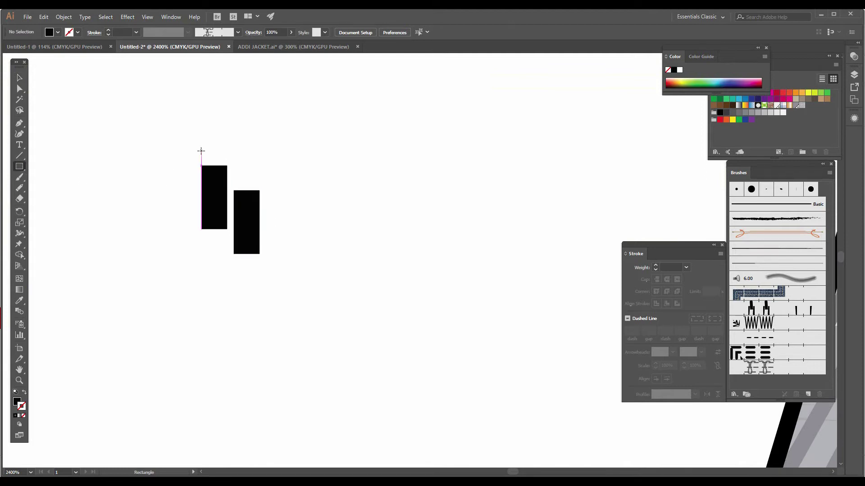
pyautogui.moveTo(200, 151); pyautogui.dragTo(266, 264)
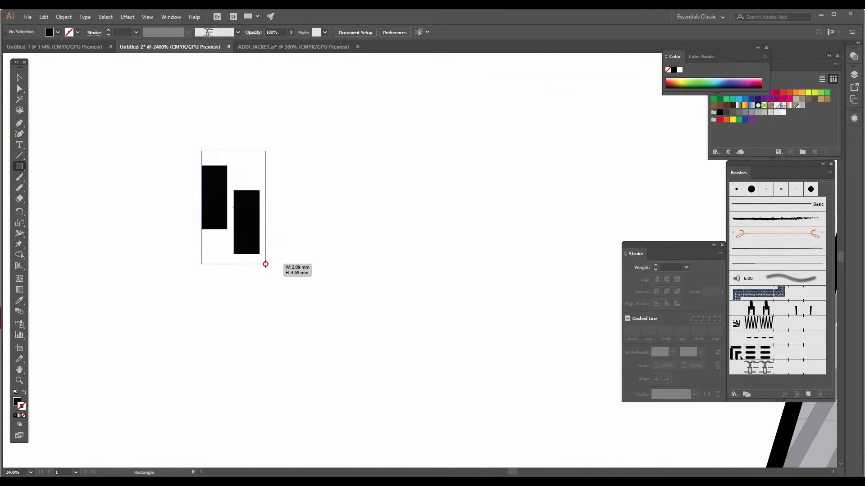
pyautogui.moveTo(265, 265); pyautogui.dragTo(265, 264)
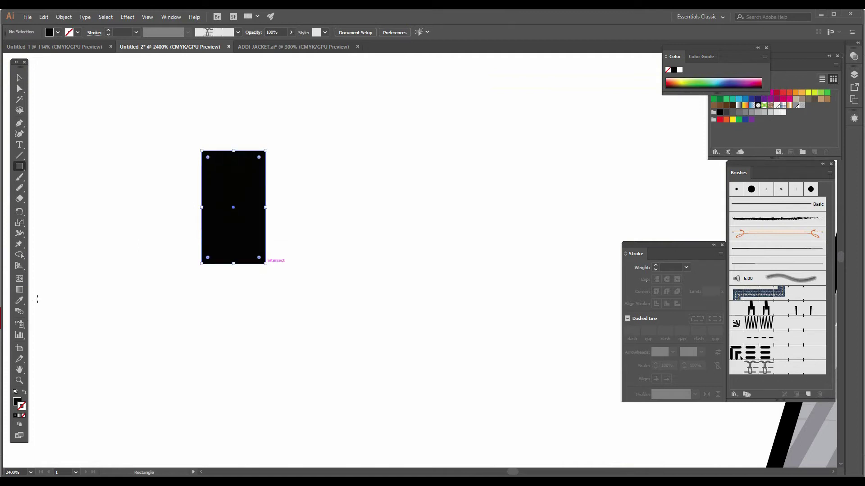
pyautogui.click(18, 401)
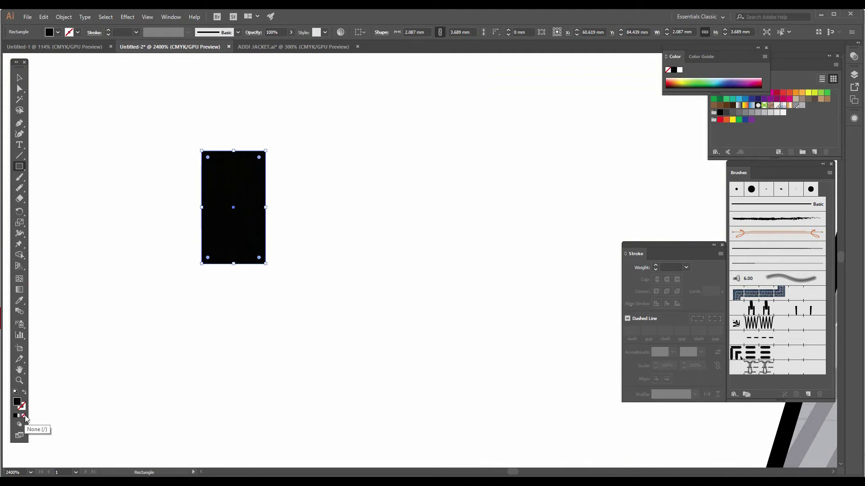
pyautogui.click(25, 414)
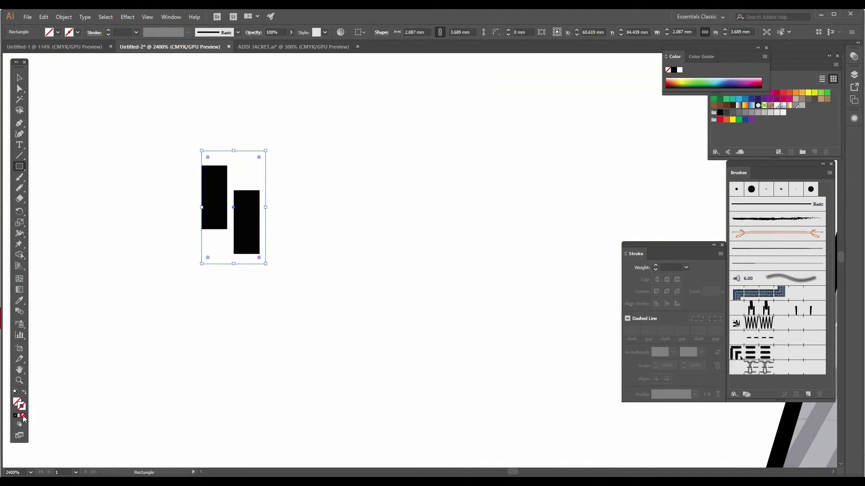
# Send the selection to the back with Arrange > Send to Back.
pyautogui.rightClick(216, 266)
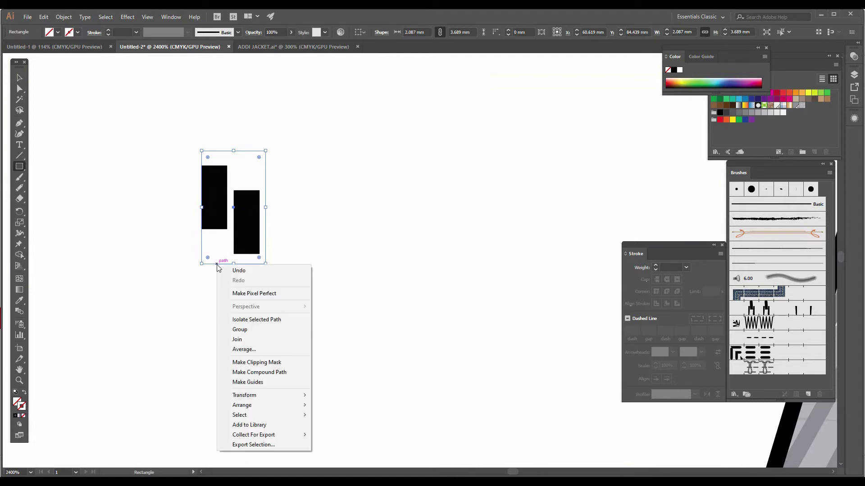
pyautogui.moveTo(270, 406)
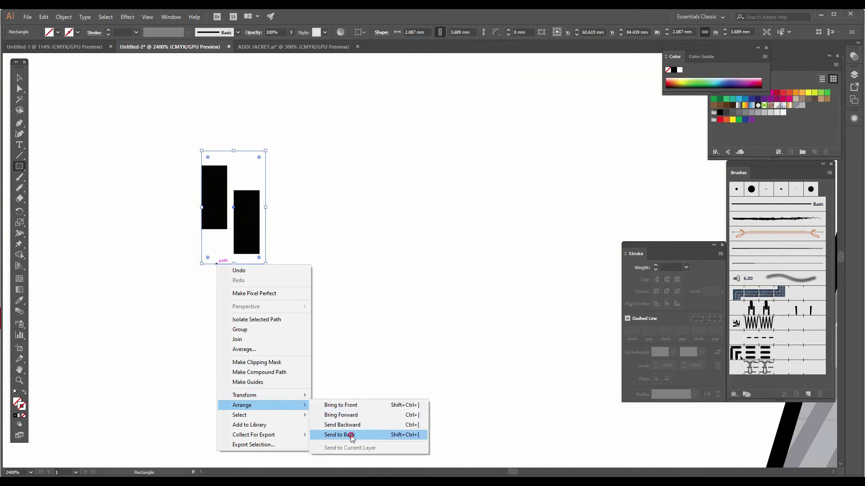
pyautogui.click(350, 435)
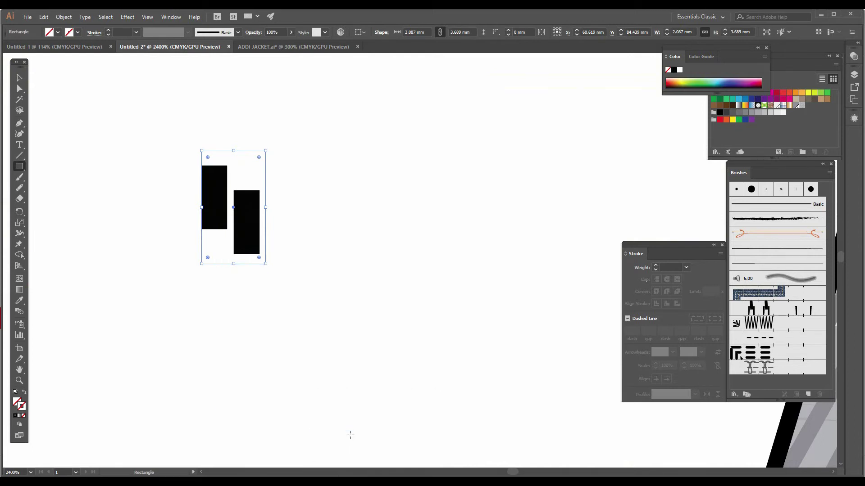
pyautogui.click(19, 77)
# Float the Brushes panel beside the artwork and drag both selected rectangles into it as a new brush.
pyautogui.click(93, 98)
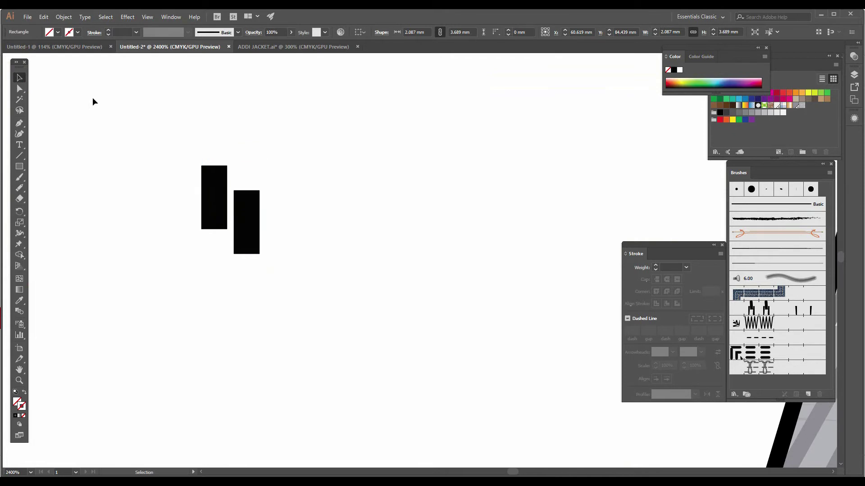
pyautogui.click(170, 19)
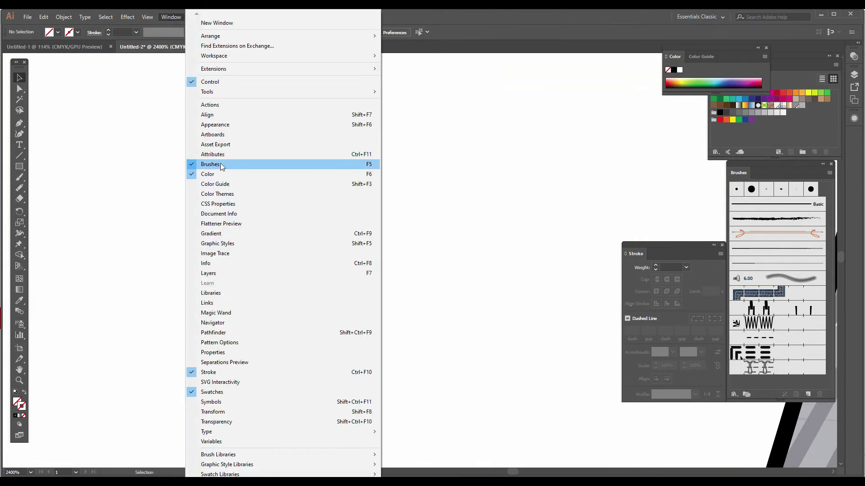
pyautogui.click(444, 176)
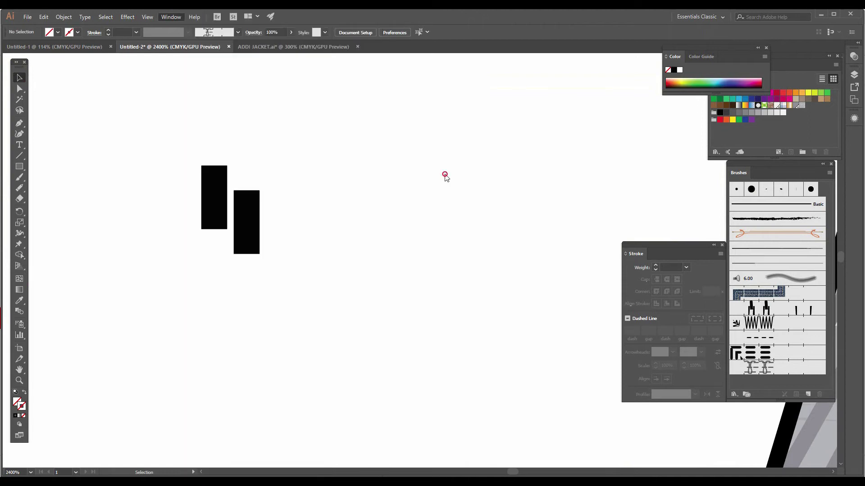
pyautogui.moveTo(768, 167)
pyautogui.mouseDown()
pyautogui.moveTo(497, 108)
pyautogui.moveTo(485, 93)
pyautogui.mouseUp()
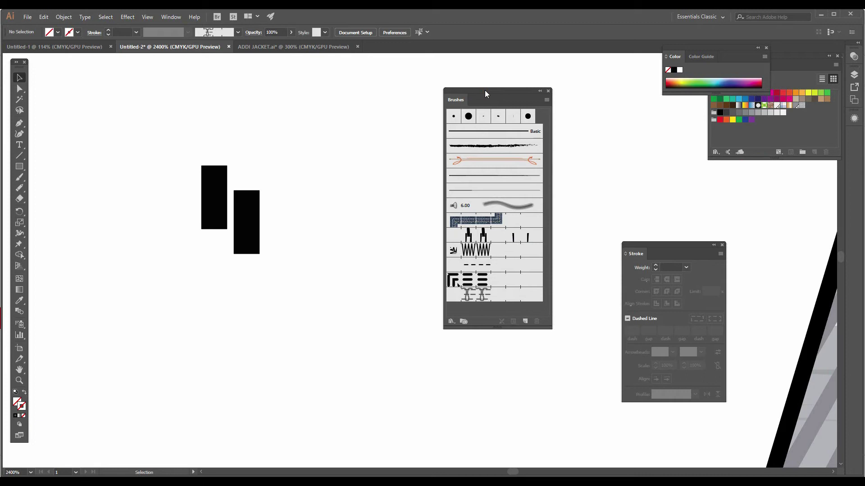
pyautogui.moveTo(169, 128); pyautogui.dragTo(300, 292)
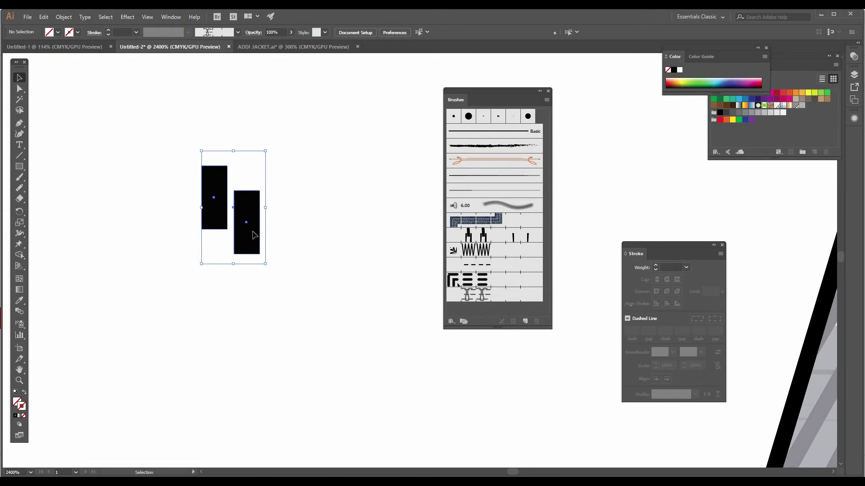
pyautogui.moveTo(254, 235)
pyautogui.mouseDown()
pyautogui.moveTo(368, 282)
pyautogui.moveTo(476, 310)
pyautogui.mouseUp()
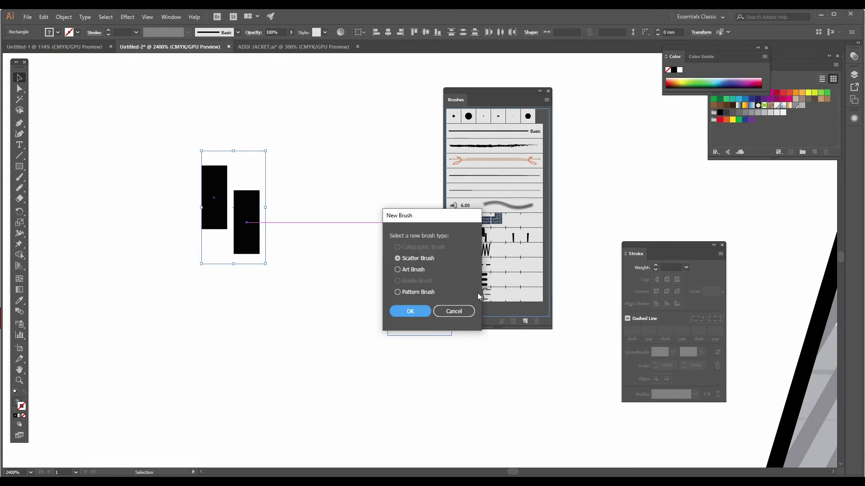
# Create Pattern Brush 3 with Approximate path fit and Tints colorization.
pyautogui.moveTo(408, 217)
pyautogui.mouseDown()
pyautogui.moveTo(348, 162)
pyautogui.moveTo(318, 110)
pyautogui.mouseUp()
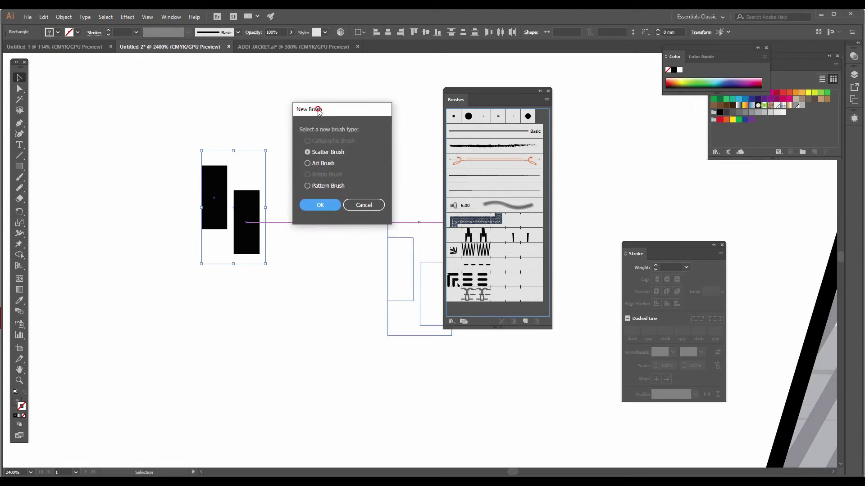
pyautogui.click(314, 186)
pyautogui.click(320, 205)
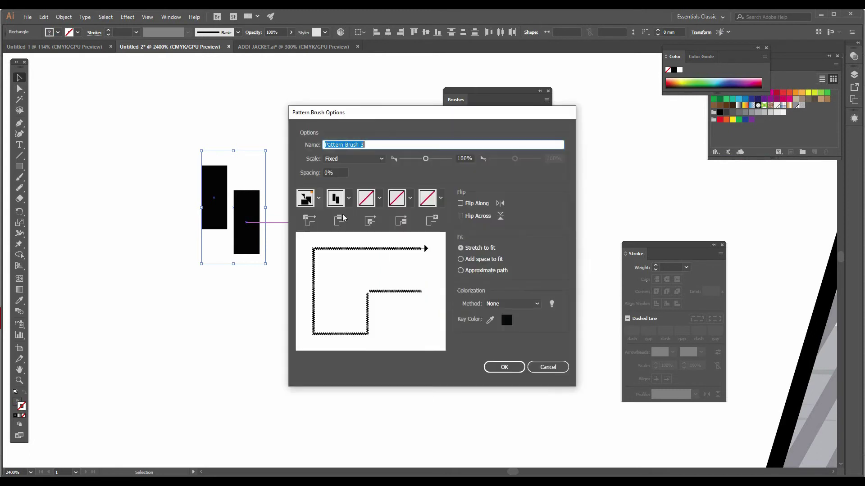
pyautogui.click(460, 271)
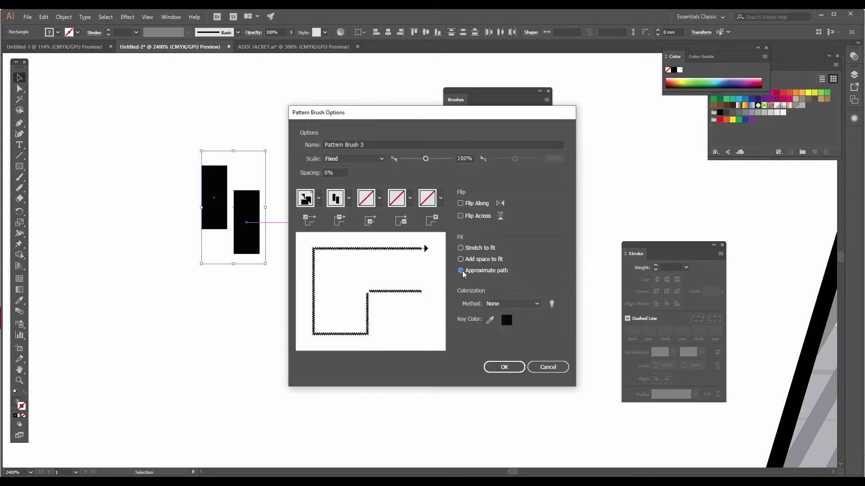
pyautogui.click(495, 305)
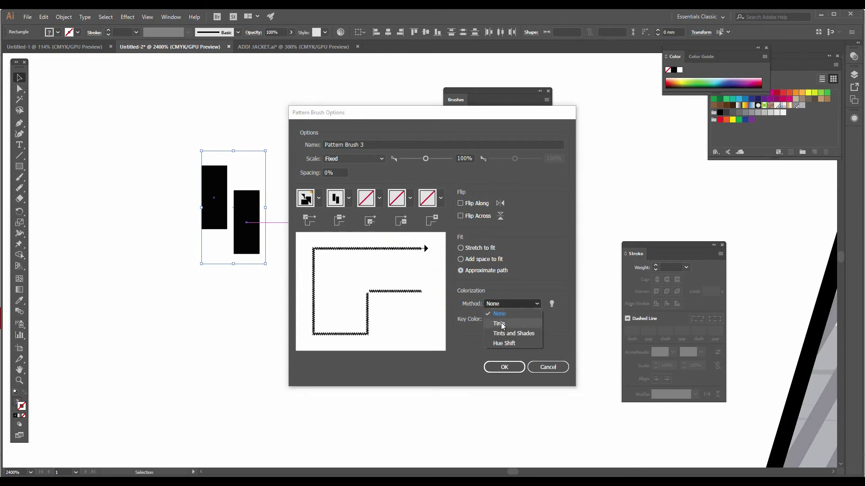
pyautogui.click(502, 325)
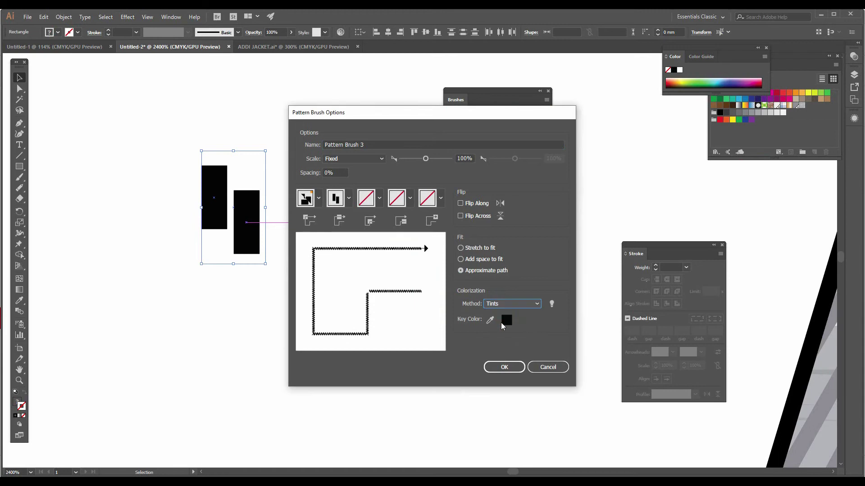
pyautogui.click(504, 368)
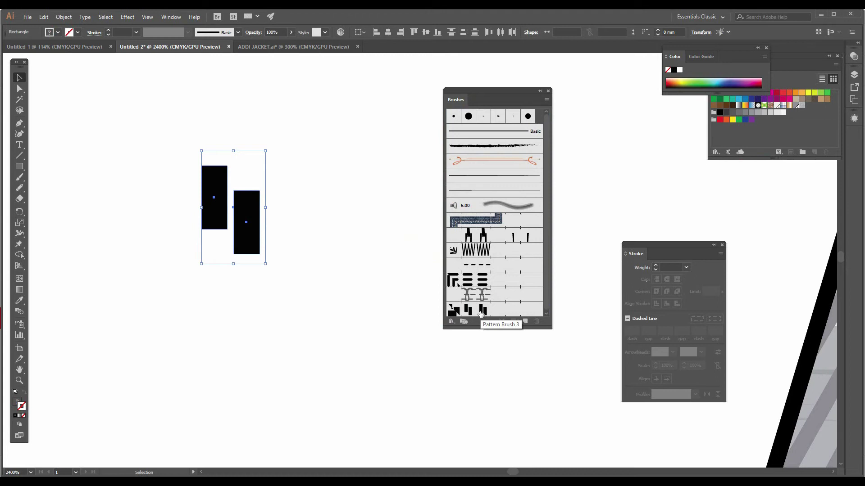
# Draw a long line below the rectangles and stroke it with Pattern Brush 3.
pyautogui.click(349, 298)
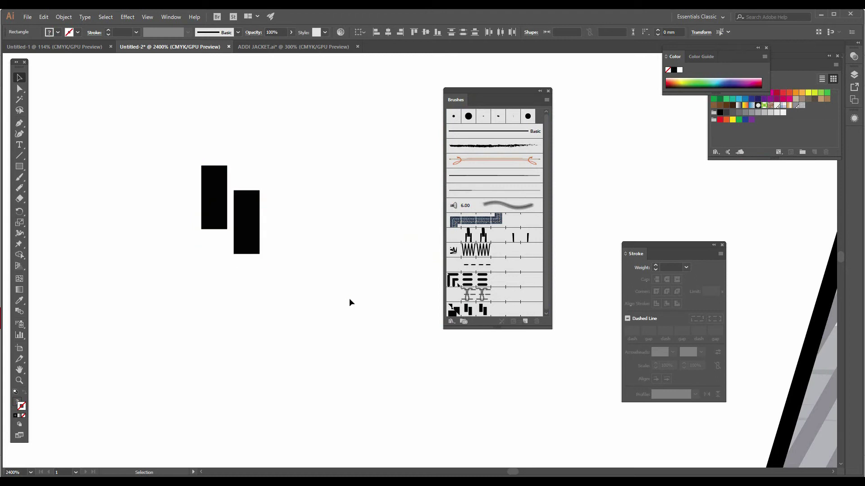
pyautogui.click(21, 156)
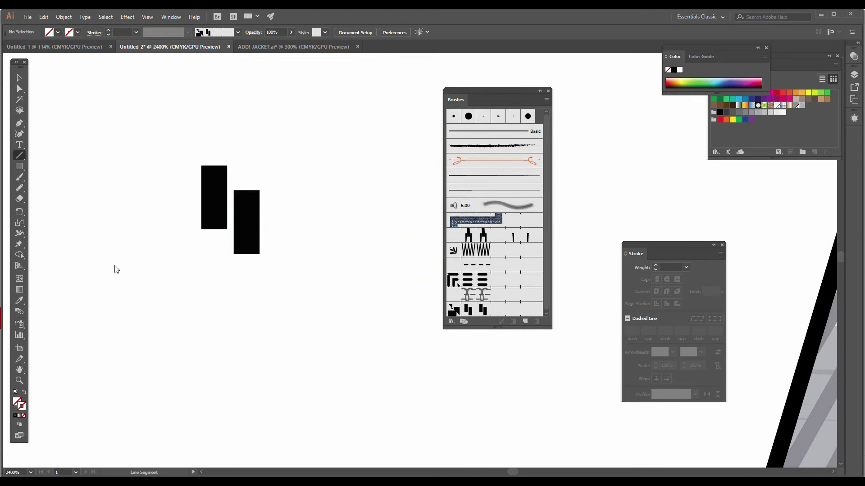
pyautogui.moveTo(71, 252); pyautogui.dragTo(105, 261)
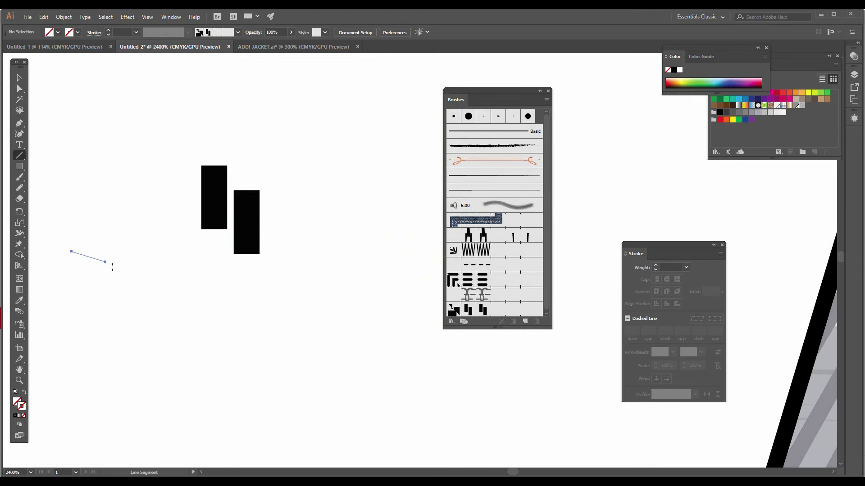
pyautogui.click(113, 318)
pyautogui.click(449, 278)
pyautogui.moveTo(123, 301); pyautogui.dragTo(490, 357)
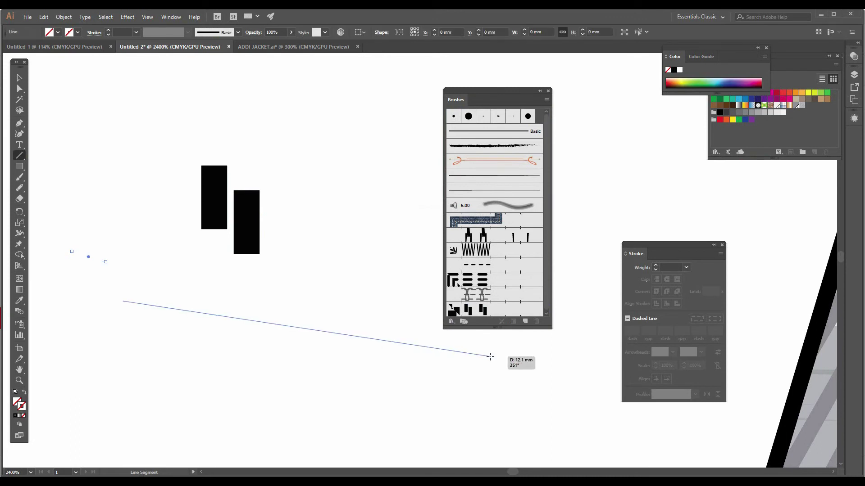
pyautogui.click(506, 314)
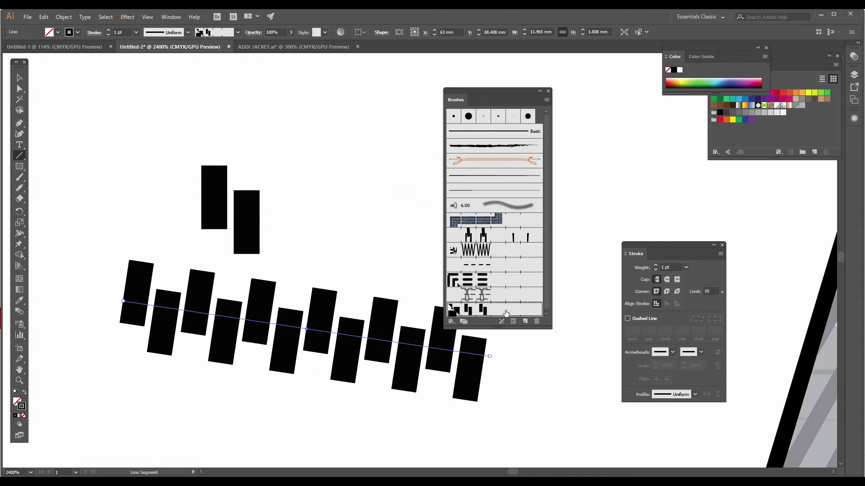
pyautogui.click(22, 78)
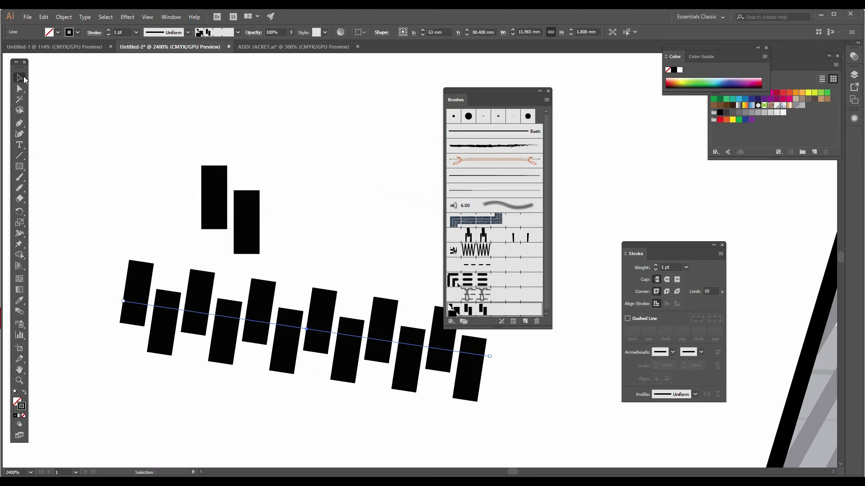
pyautogui.click(327, 155)
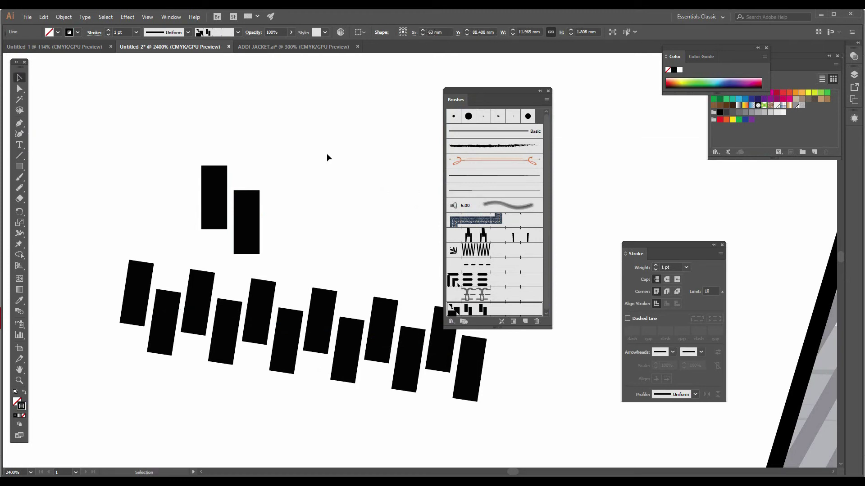
# Zoom to 400% on the center-front and pocket zippers and select the center-front zipper path.
pyautogui.hotkey('ctrl', '-')
pyautogui.hotkey('ctrl', '-')
pyautogui.hotkey('ctrl', '-')
pyautogui.hotkey('ctrl', '-')
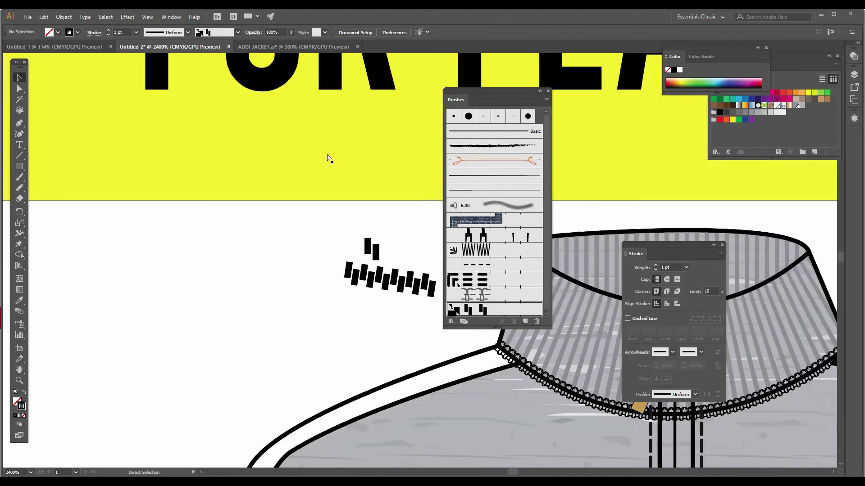
pyautogui.hotkey('ctrl', '-')
pyautogui.hotkey('ctrl', '-')
pyautogui.hotkey('ctrl', '-')
pyautogui.hotkey('ctrl', '-')
pyautogui.hotkey('ctrl', '-')
pyautogui.hotkey('ctrl', '-')
pyautogui.hotkey('ctrl', '-')
pyautogui.hotkey('ctrl', '-')
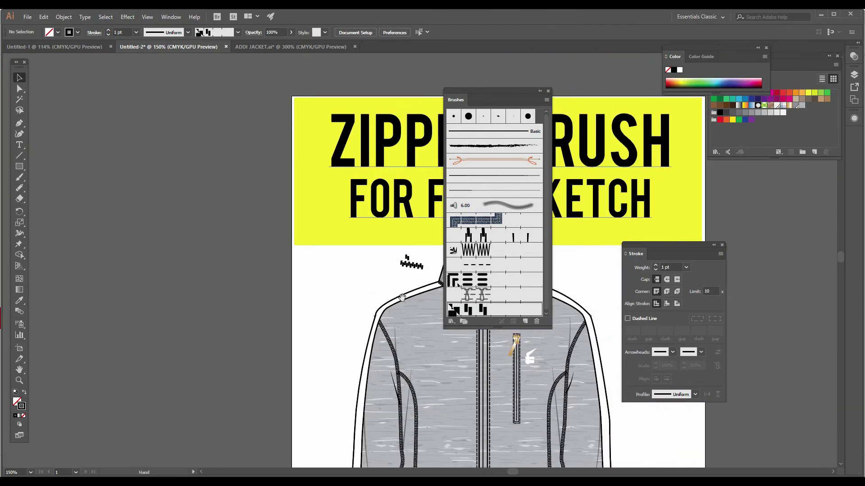
pyautogui.moveTo(402, 298); pyautogui.dragTo(136, 151)
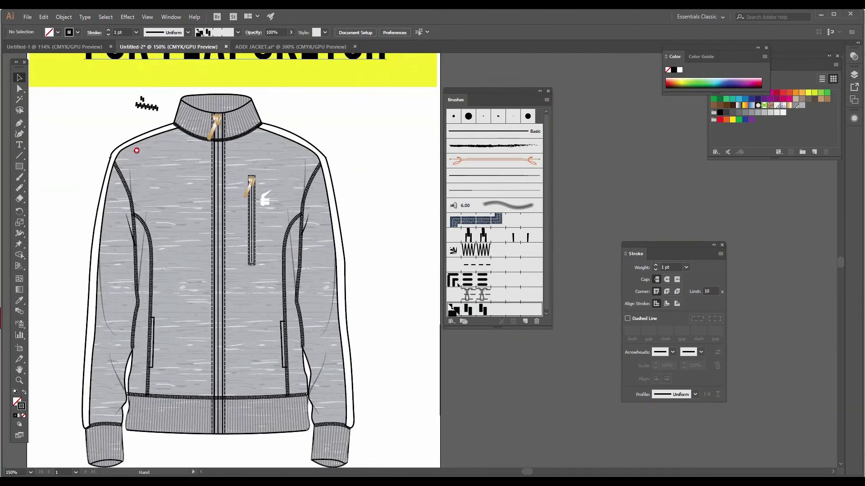
pyautogui.press('z')
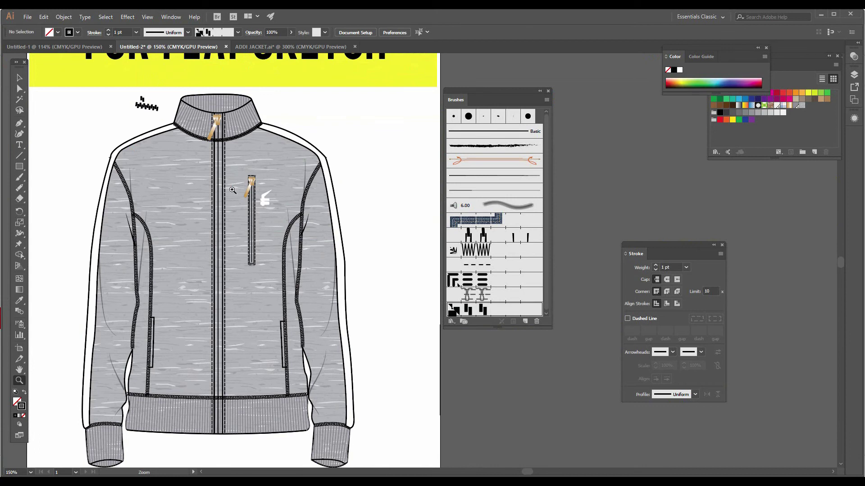
pyautogui.click(268, 235)
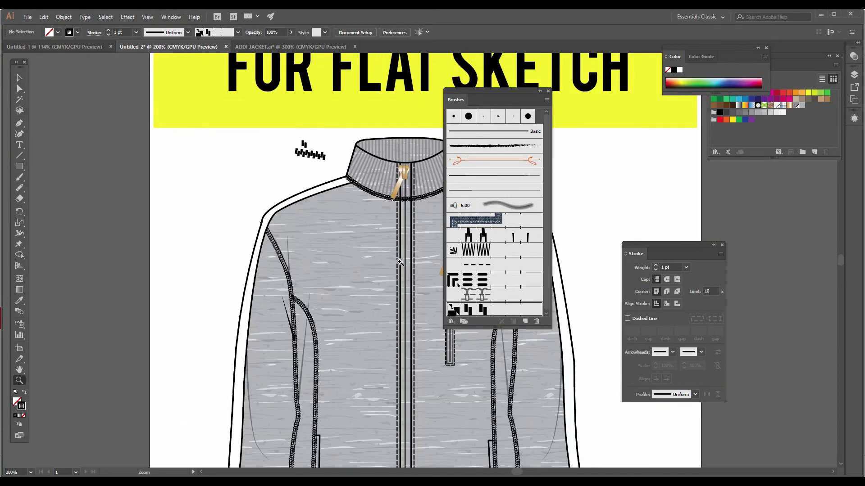
pyautogui.click(399, 262)
pyautogui.click(411, 283)
pyautogui.moveTo(331, 293); pyautogui.dragTo(249, 302)
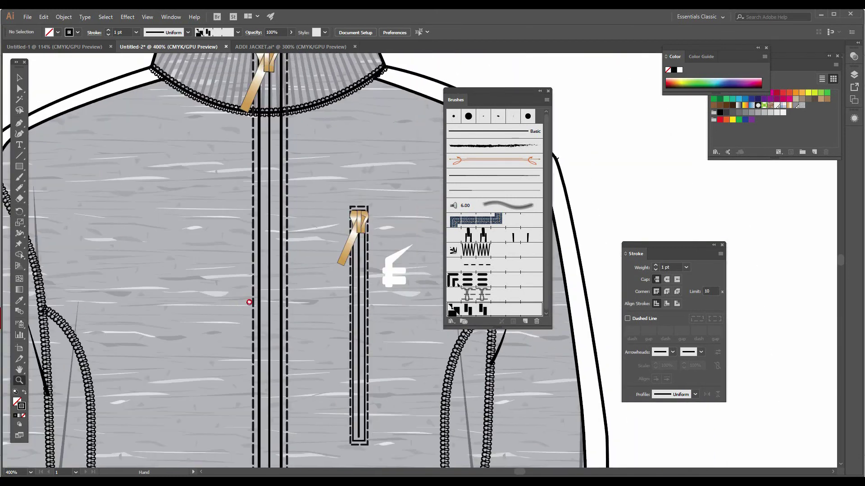
pyautogui.press('a')
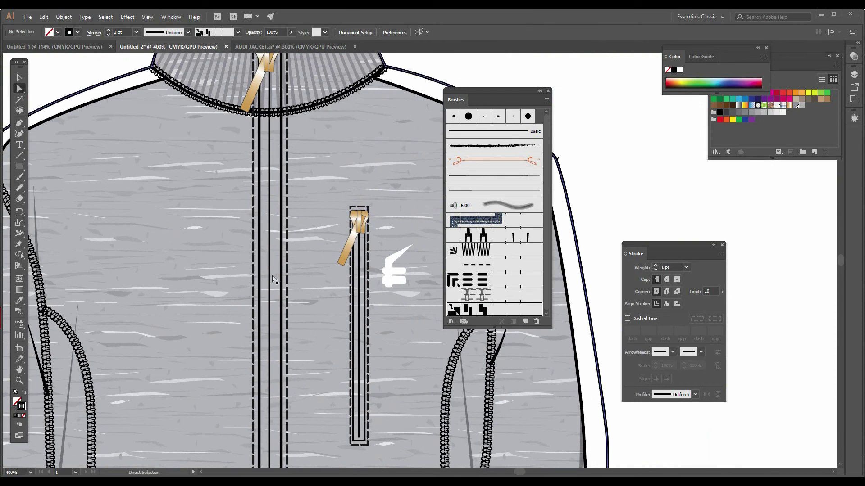
pyautogui.click(269, 279)
# Apply Pattern Brush 3 to the selected center-front zipper path.
pyautogui.click(270, 279)
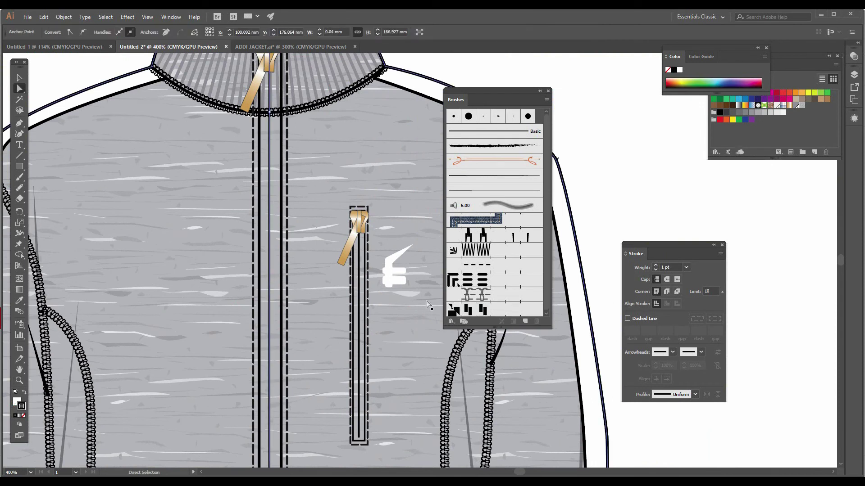
pyautogui.click(480, 311)
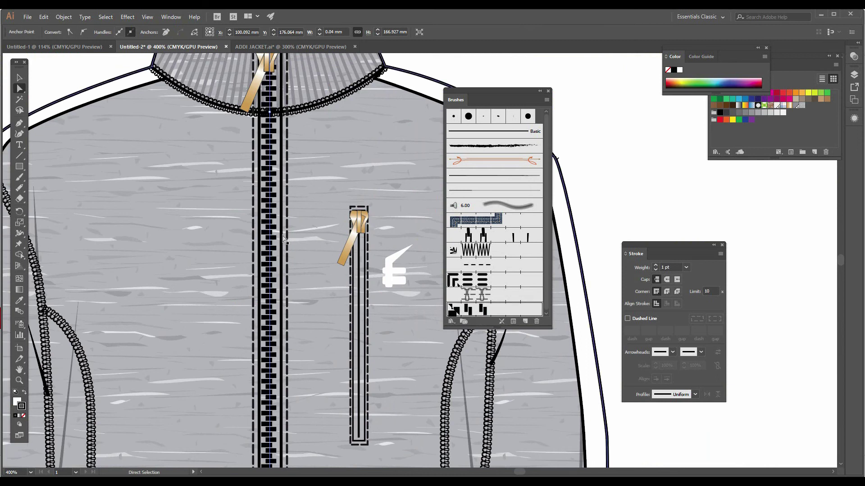
pyautogui.scroll(-2, 279, 369)
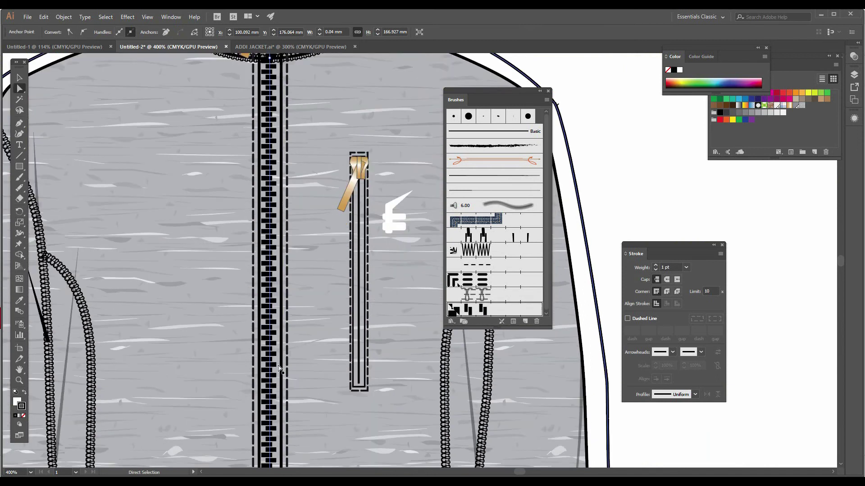
pyautogui.scroll(-7, 279, 369)
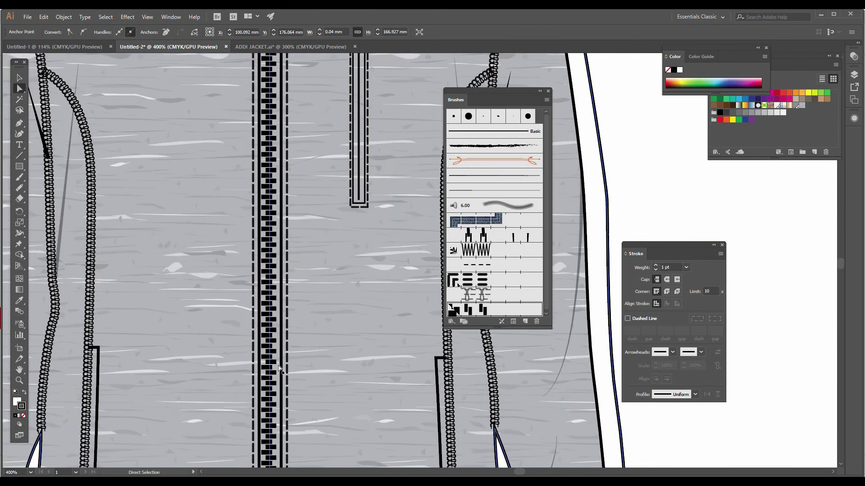
pyautogui.scroll(9, 279, 369)
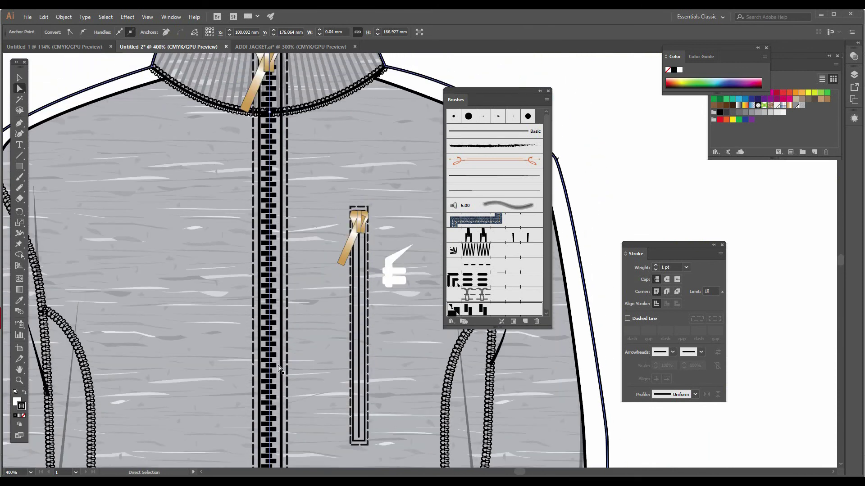
pyautogui.scroll(1, 279, 369)
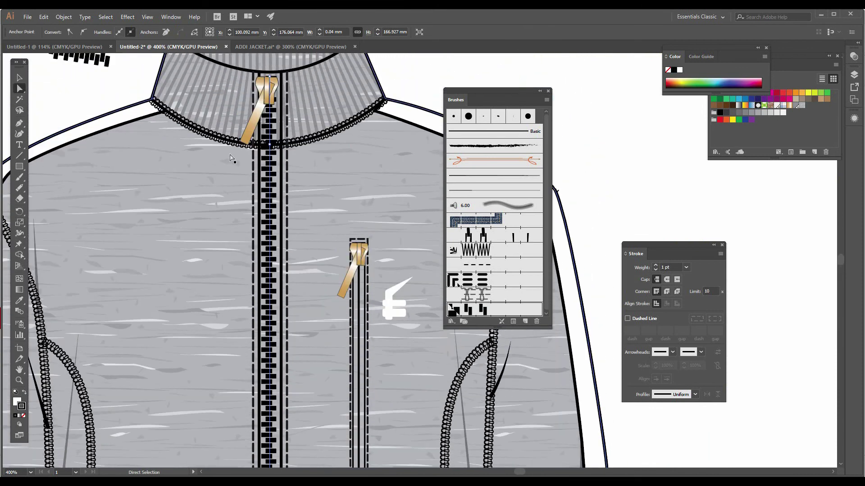
# Set the center-front zipper's stroke weight to 0.75 pt.
pyautogui.moveTo(652, 246)
pyautogui.mouseDown()
pyautogui.moveTo(536, 239)
pyautogui.moveTo(125, 158)
pyautogui.mouseUp()
pyautogui.click(158, 179)
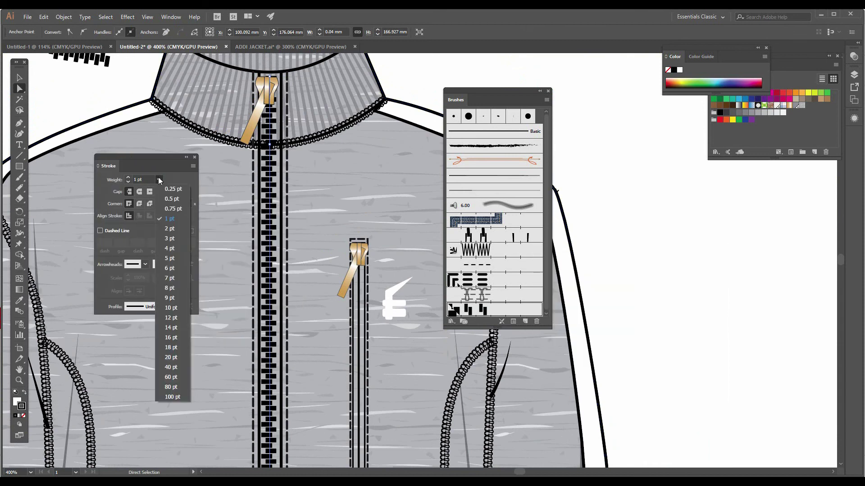
pyautogui.click(175, 208)
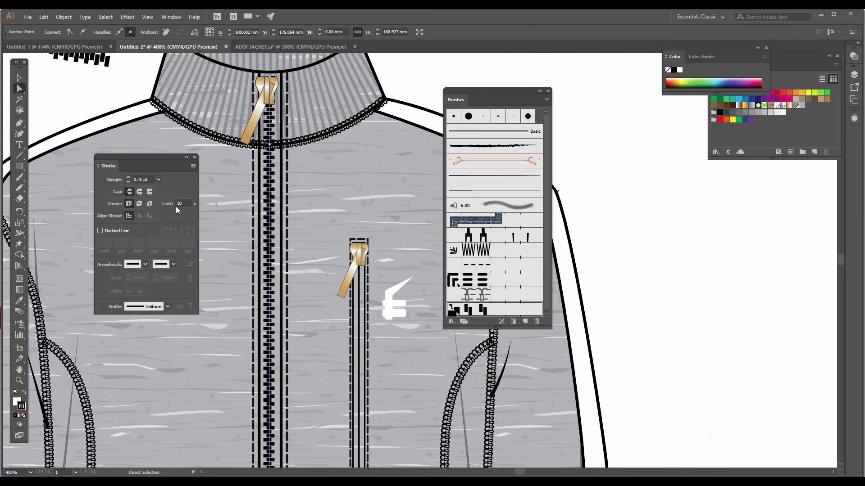
# Apply Pattern Brush 3 to the pocket zipper at a 0.75 pt stroke weight.
pyautogui.click(397, 91)
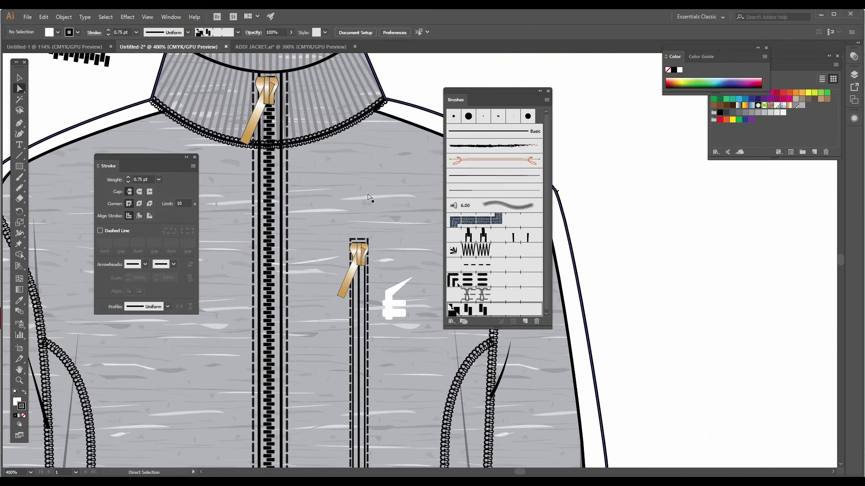
pyautogui.click(359, 299)
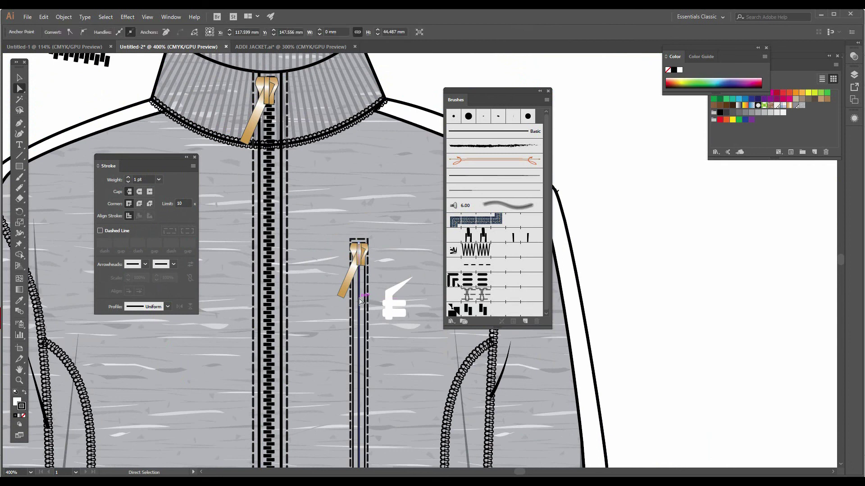
pyautogui.click(482, 310)
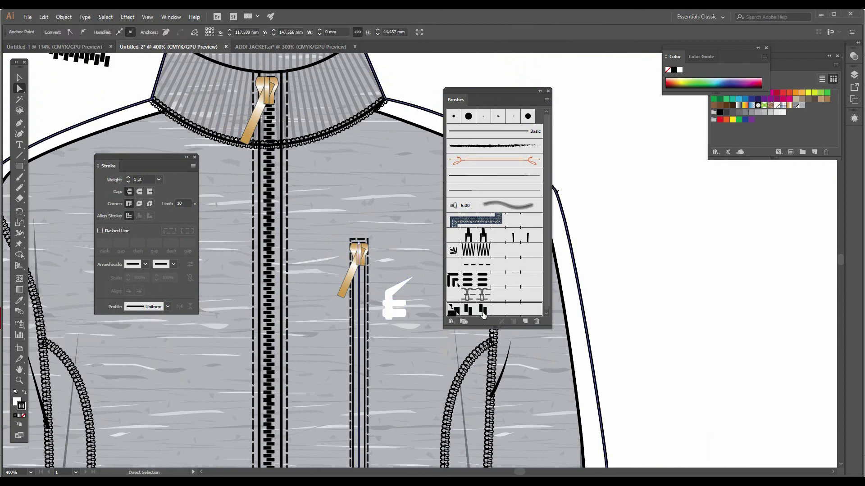
pyautogui.click(160, 180)
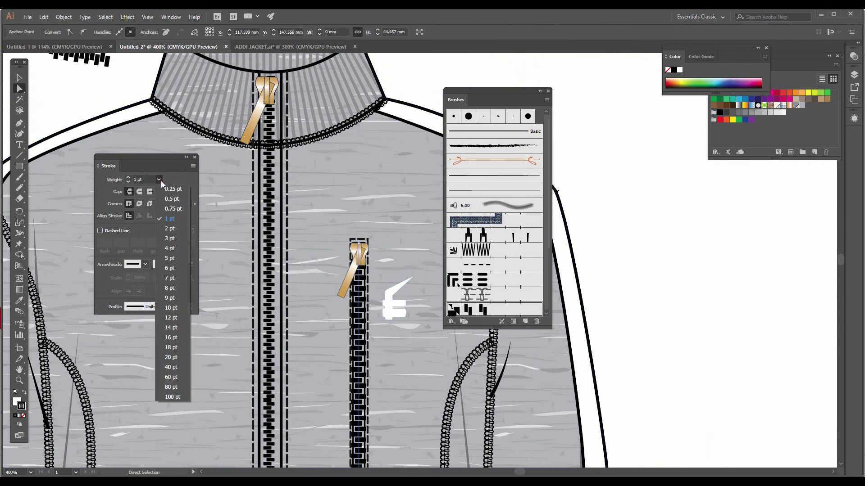
pyautogui.click(180, 209)
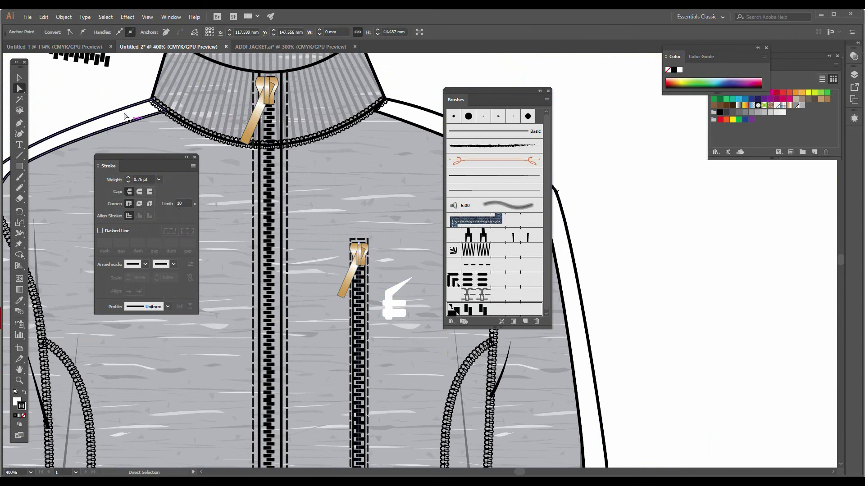
pyautogui.click(110, 100)
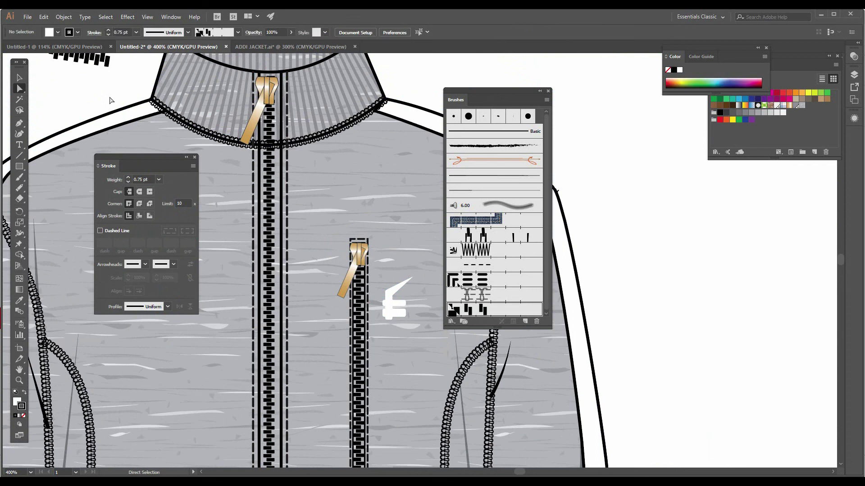
# Zoom out to 150% and delete the sample zipper bars beside the collar.
pyautogui.hotkey('ctrl', '-')
pyautogui.hotkey('ctrl', '-')
pyautogui.hotkey('ctrl', '-')
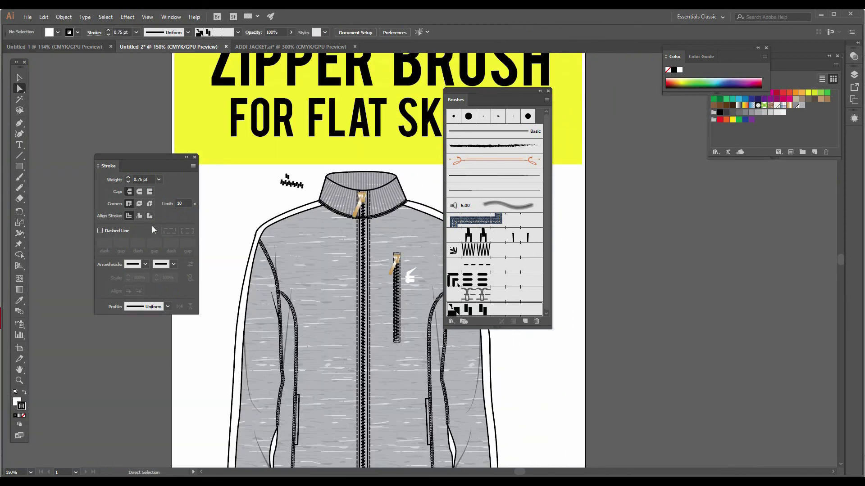
pyautogui.scroll(3, 391, 154)
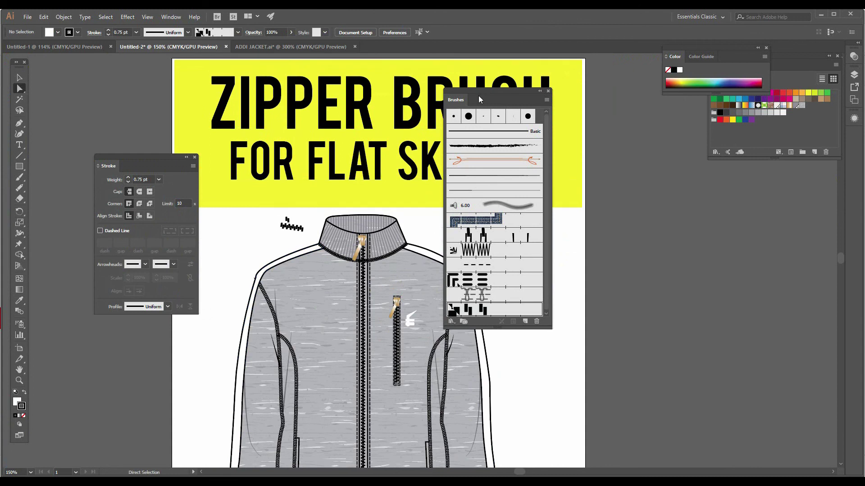
pyautogui.moveTo(480, 93)
pyautogui.mouseDown()
pyautogui.moveTo(583, 113)
pyautogui.moveTo(612, 127)
pyautogui.moveTo(629, 151)
pyautogui.moveTo(624, 159)
pyautogui.mouseUp()
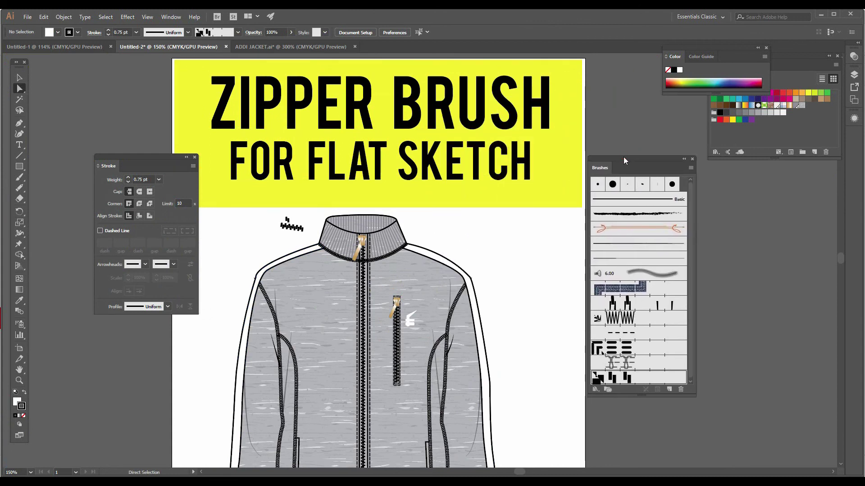
pyautogui.moveTo(273, 214); pyautogui.dragTo(310, 236)
pyautogui.press('Delete')
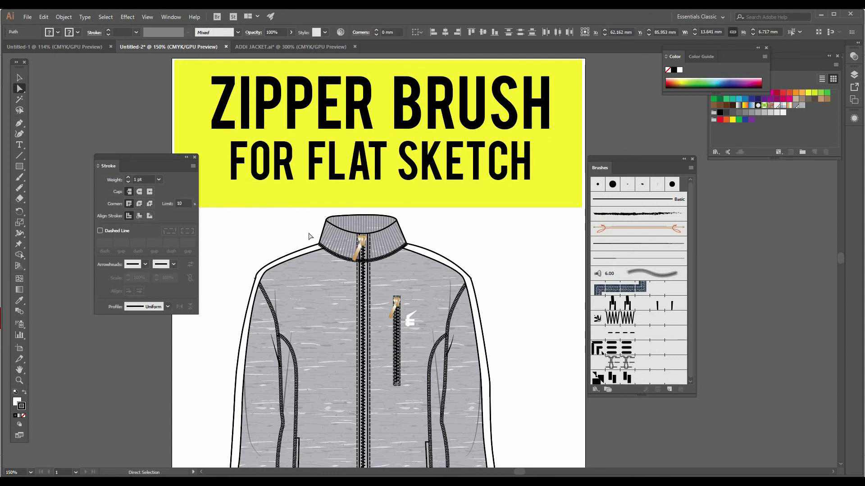